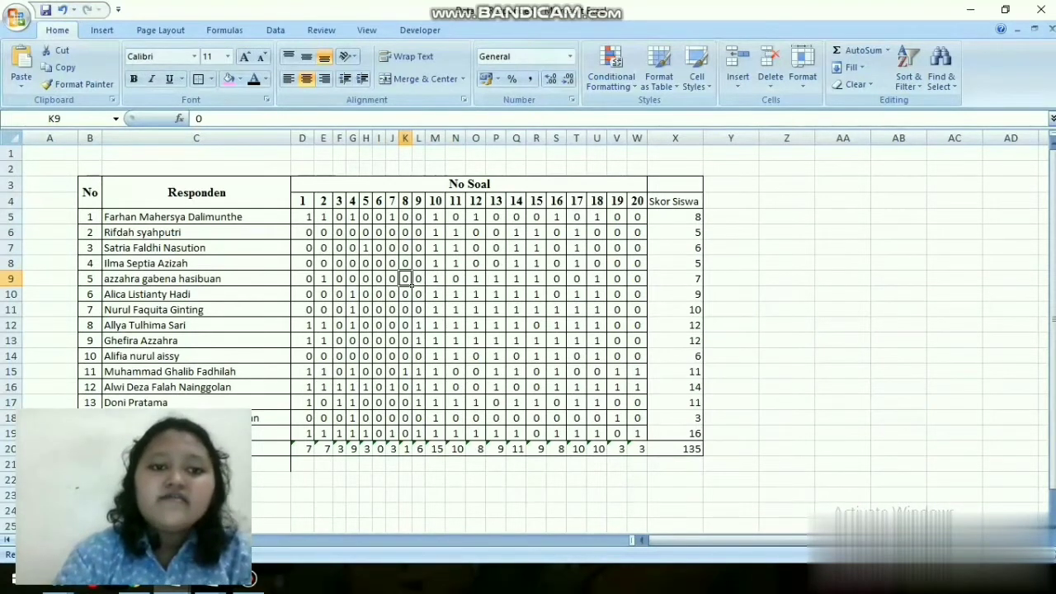
click(313, 219)
click(312, 234)
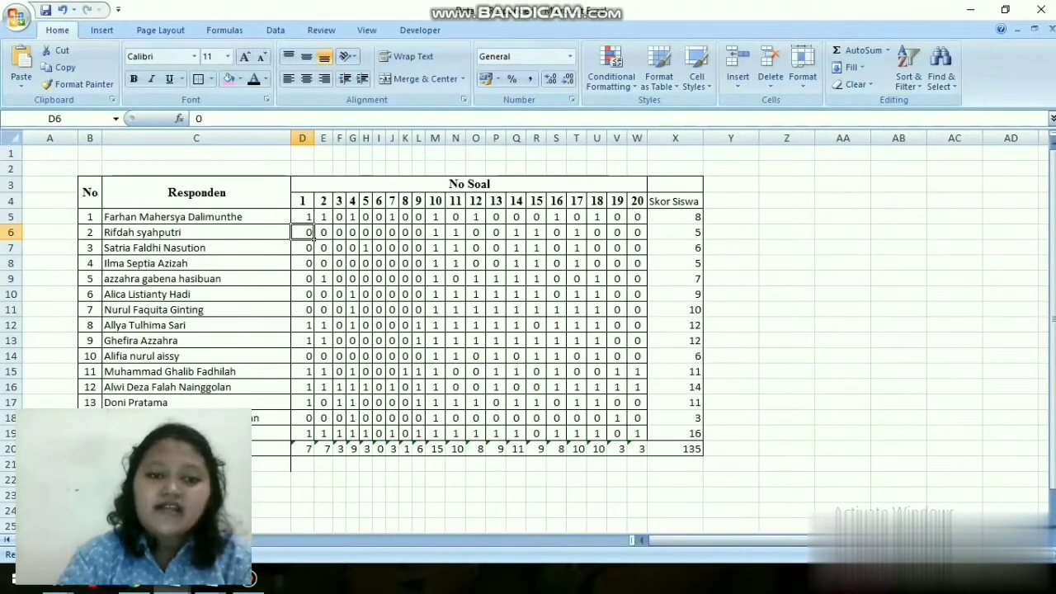
click(312, 219)
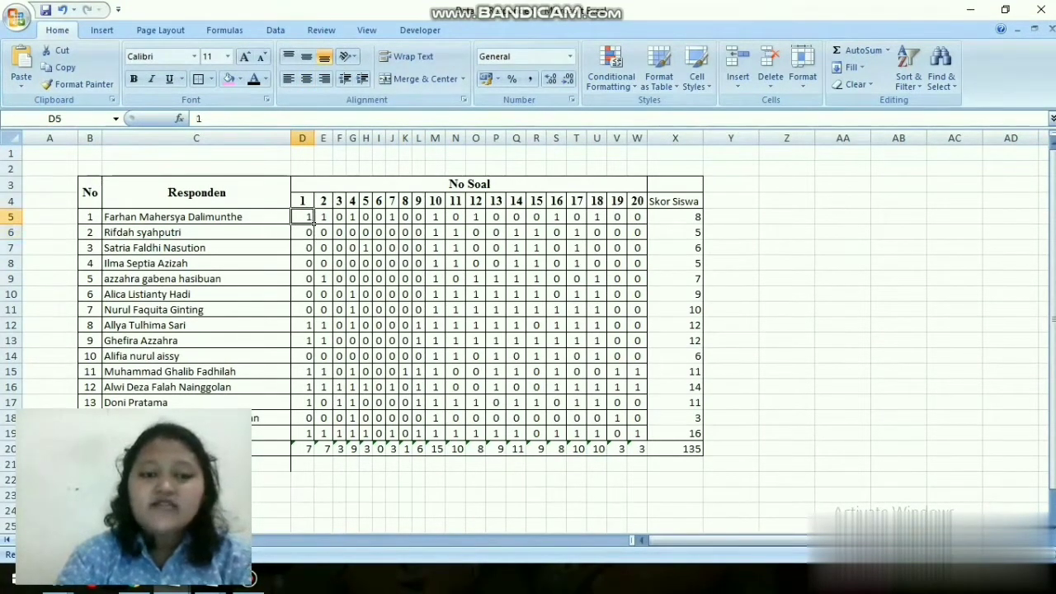
click(312, 234)
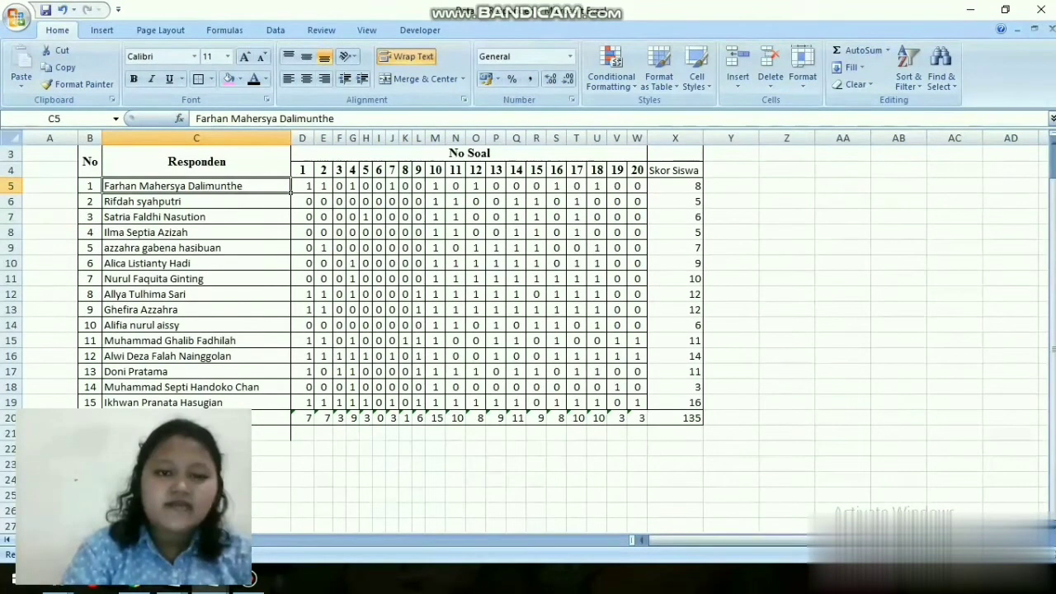
- Copy all respondents' scores for questions 1 to 20 (D5:W19) and paste them into the ANALISIS SOAL PILIHAN GANDA sheet starting at B6
click(302, 185)
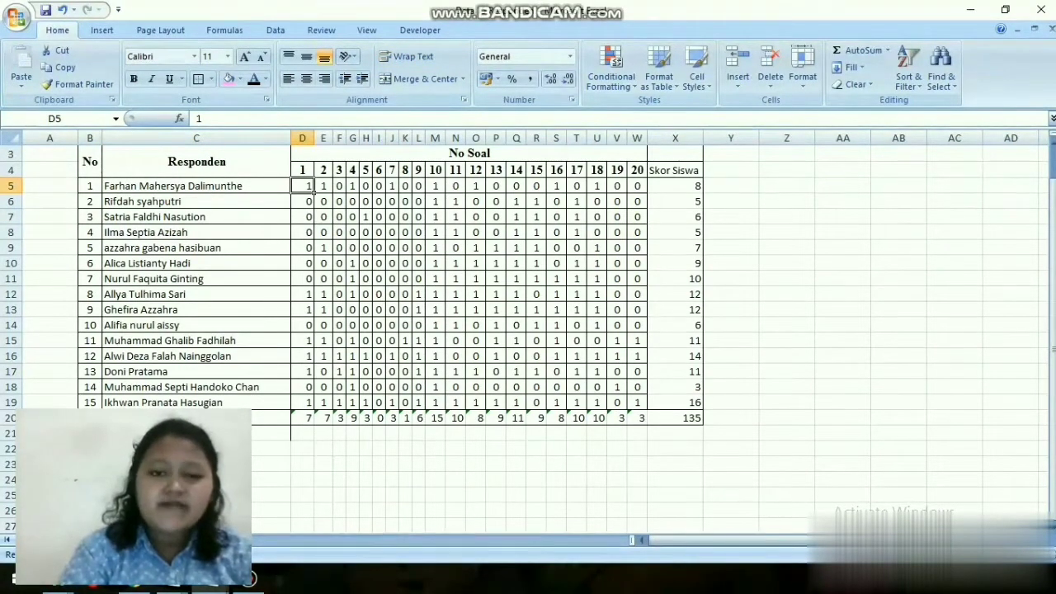
drag(315, 191, 647, 406)
right_click(396, 244)
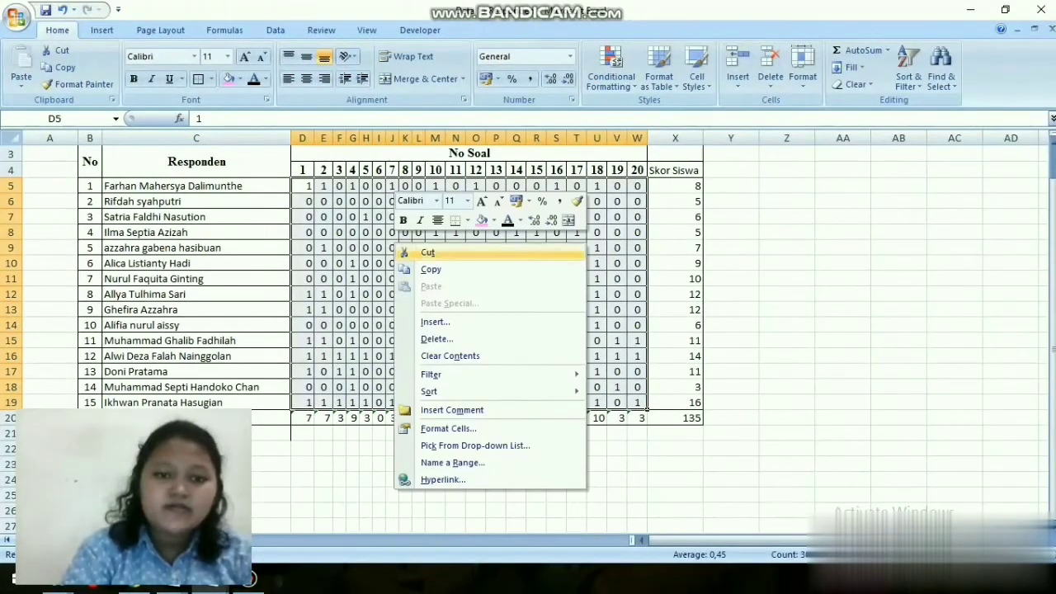
click(430, 269)
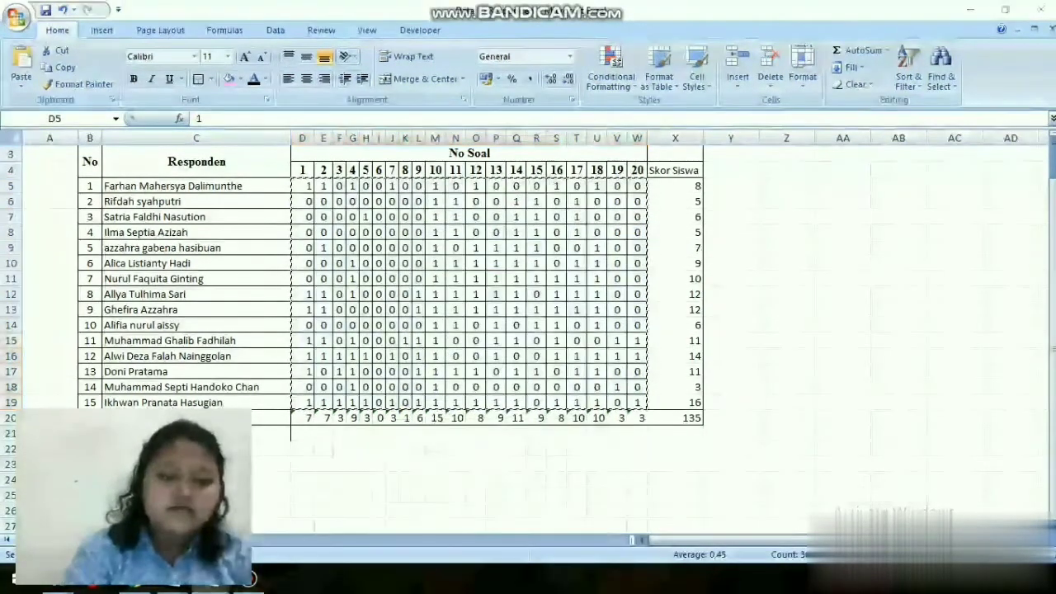
click(292, 511)
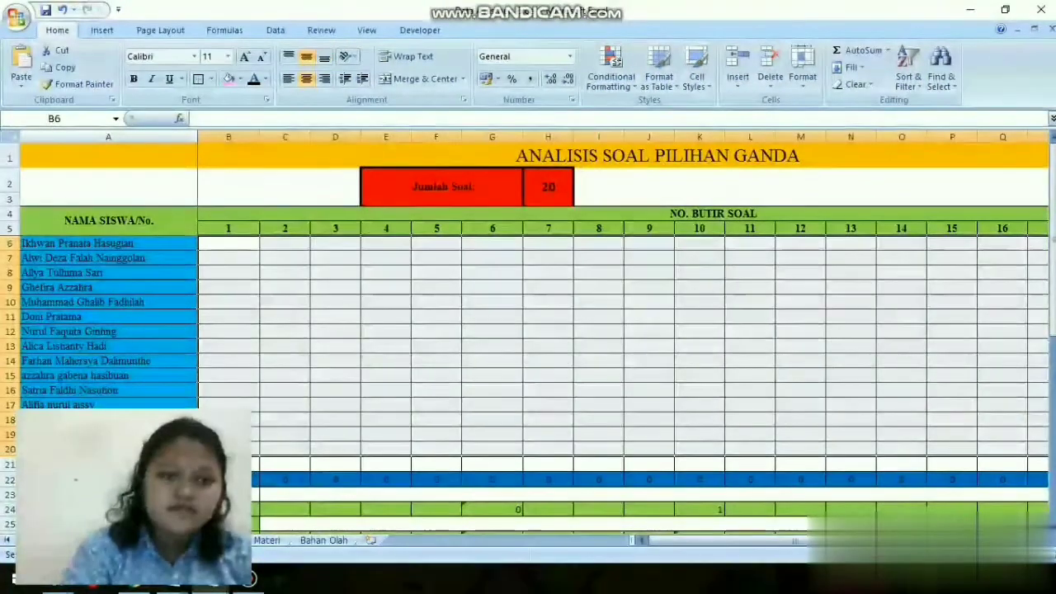
key(ctrl+v)
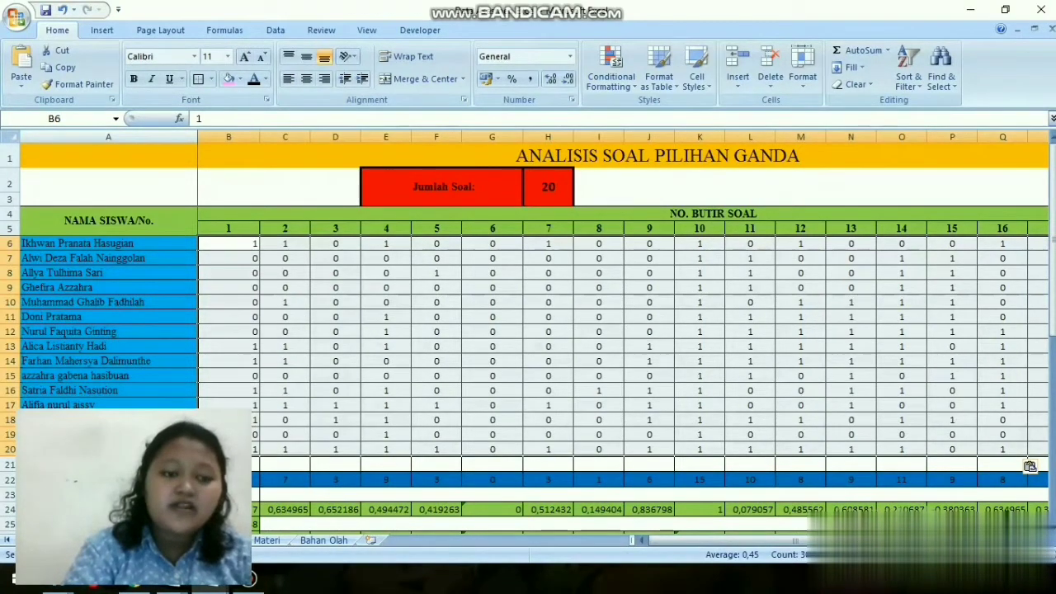
- Examine the Jumlah Benar formulas in row 22 question by question, from question 1 (B22) through question 20 (U22)
click(257, 481)
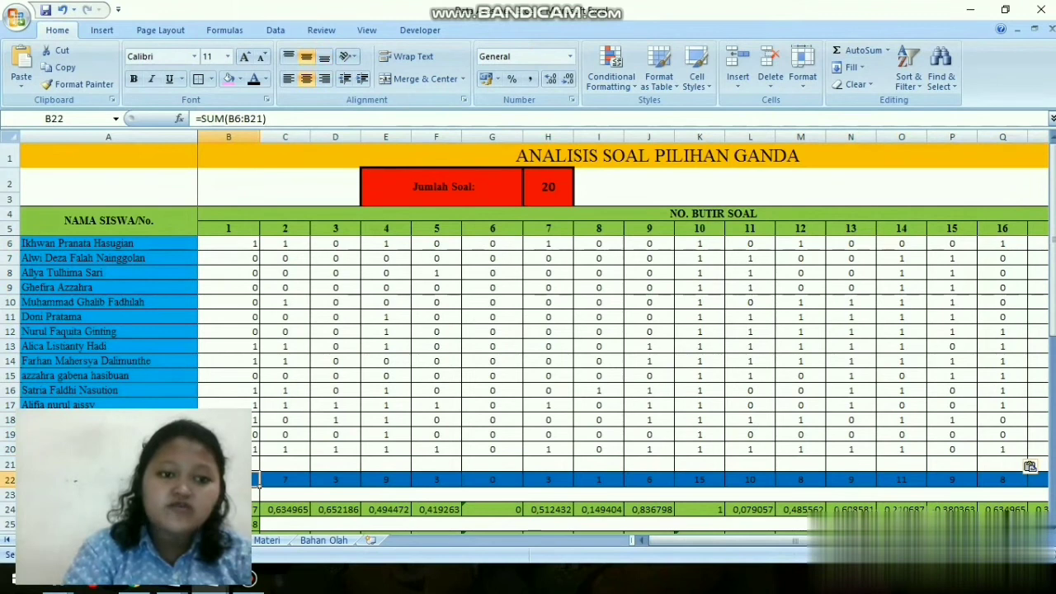
key(Right)
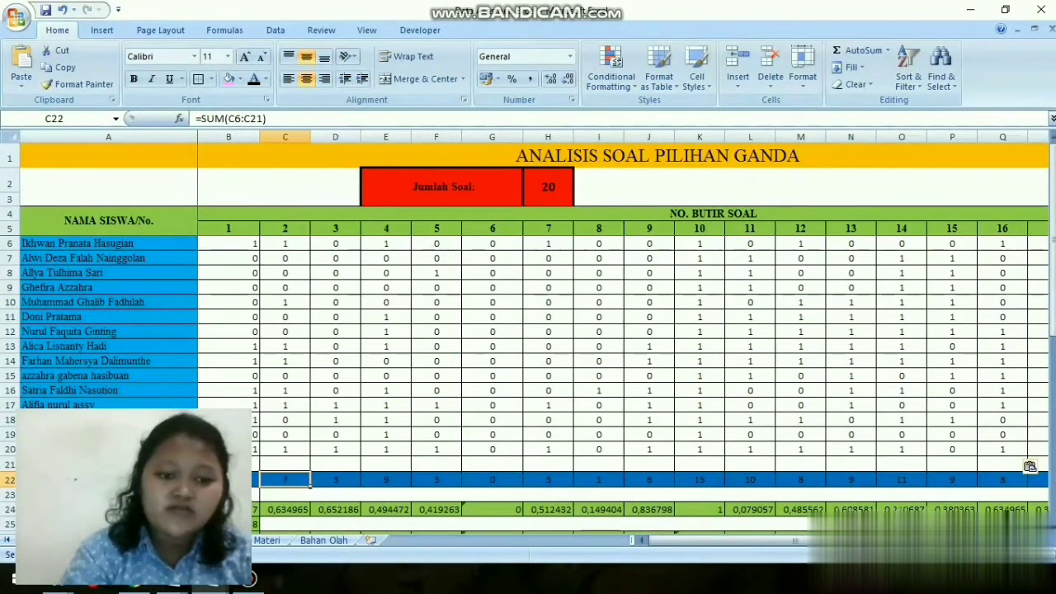
key(Right)
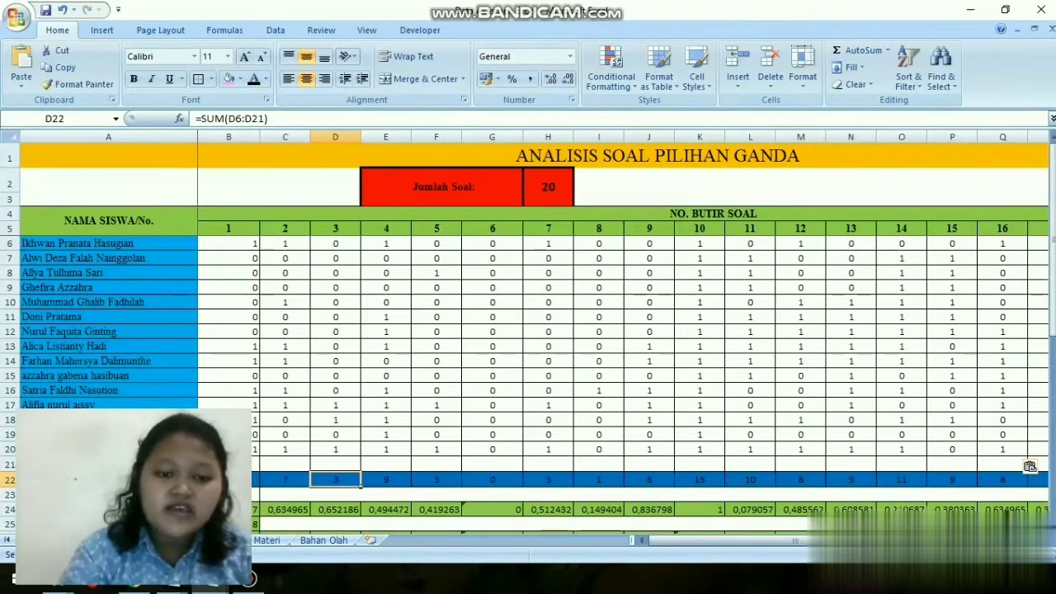
key(Right)
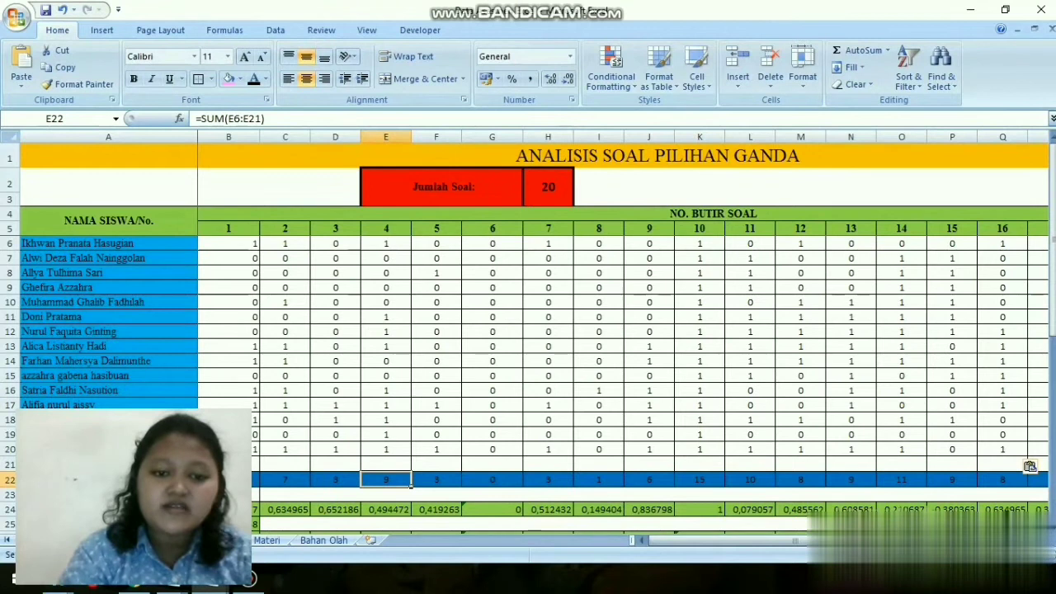
click(436, 479)
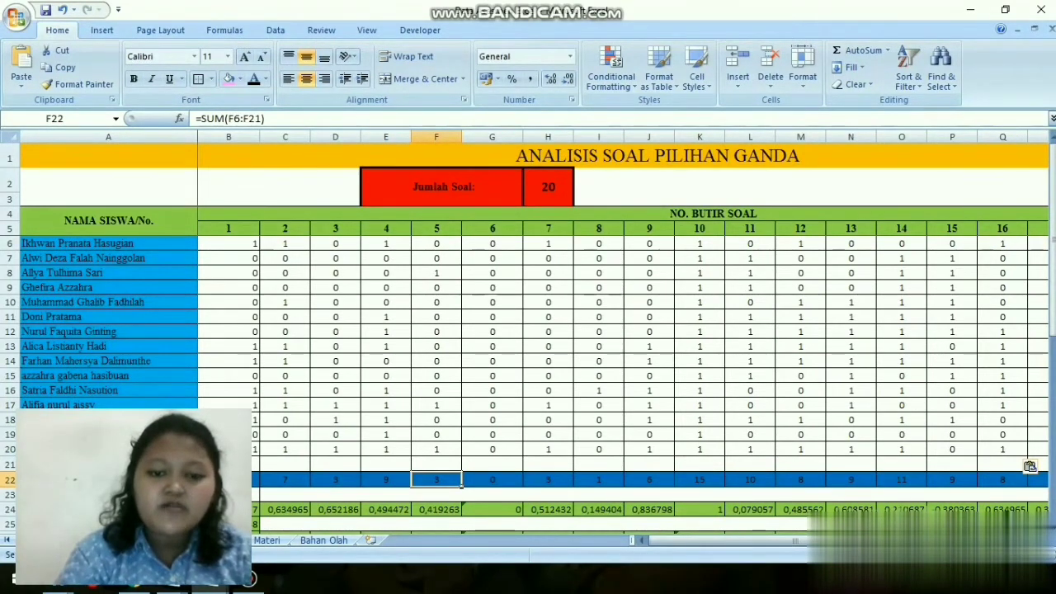
click(492, 480)
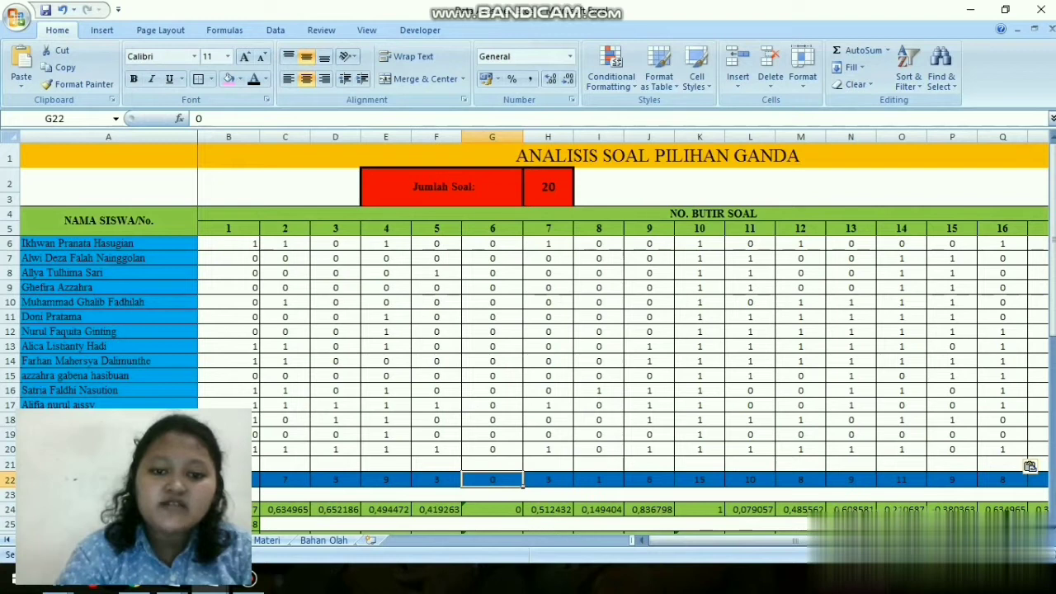
click(548, 480)
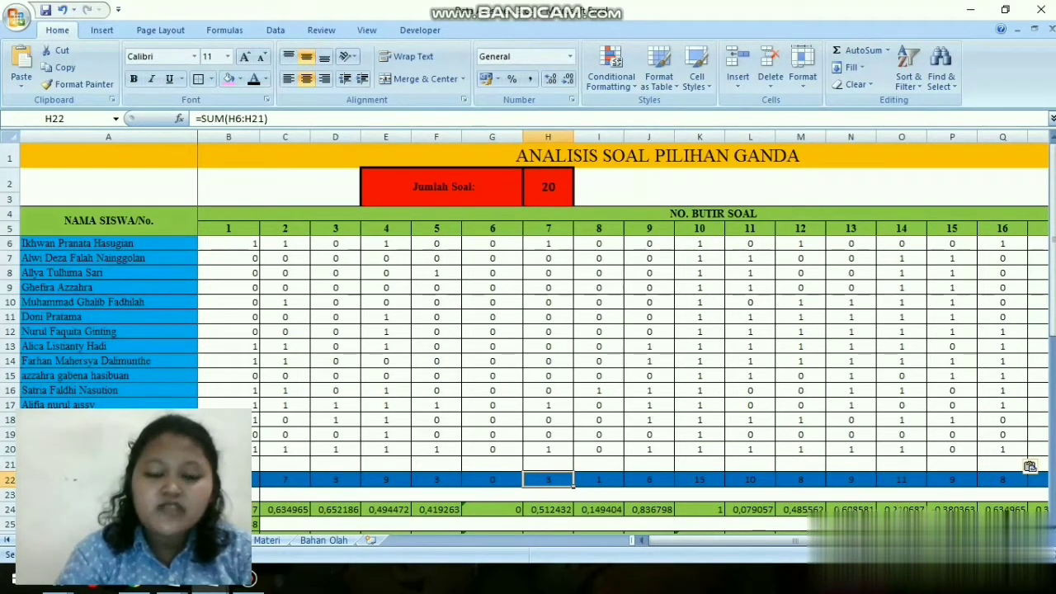
click(599, 479)
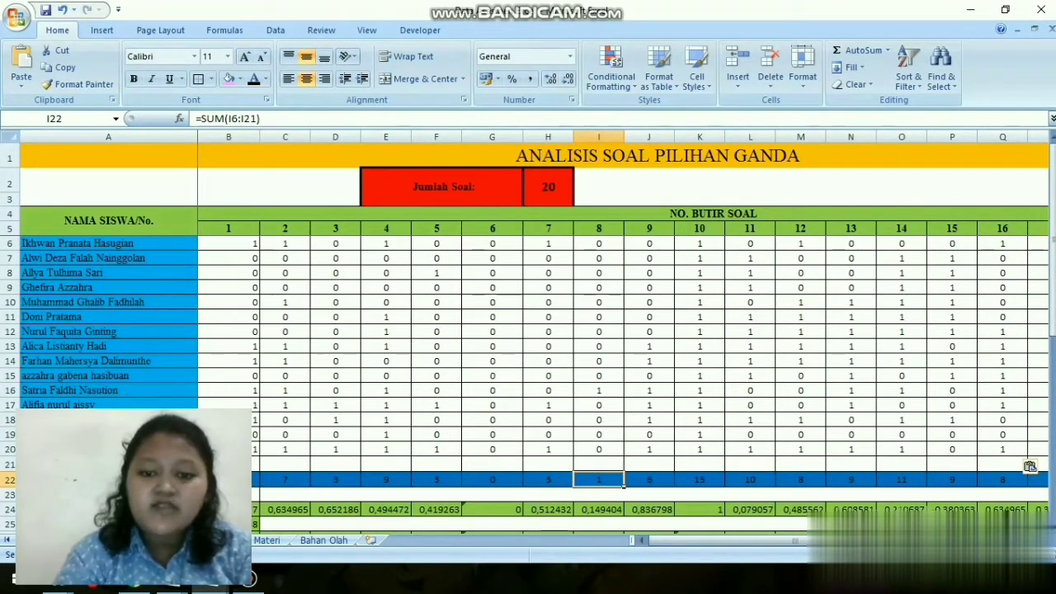
click(649, 479)
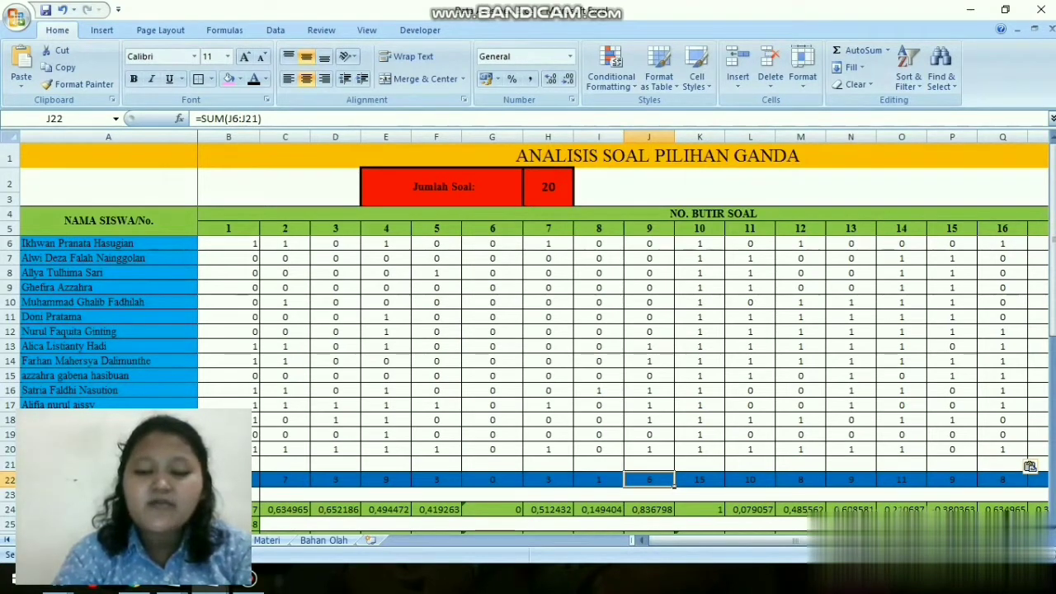
click(699, 479)
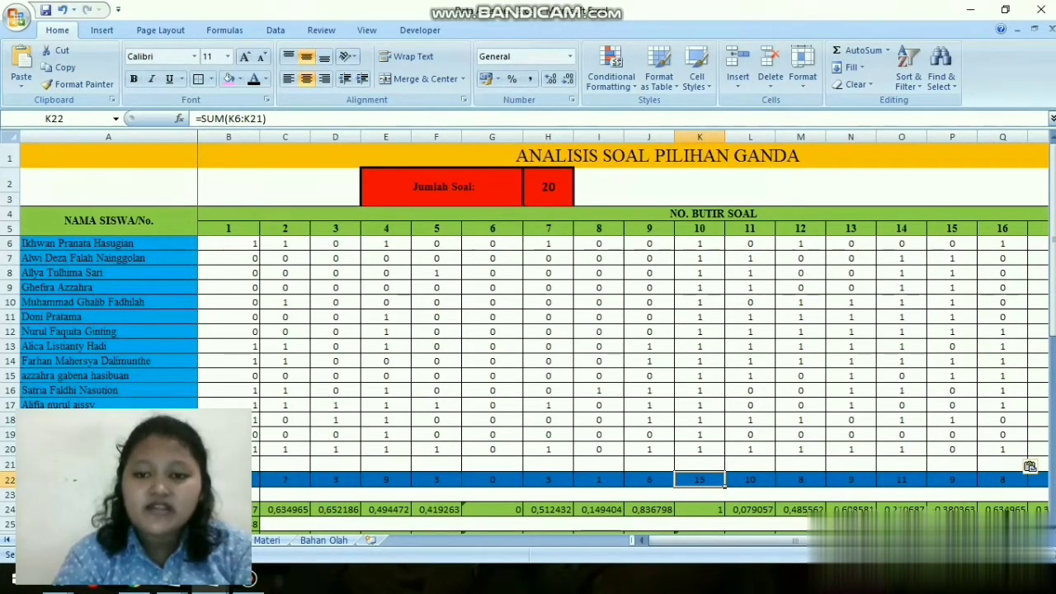
click(750, 479)
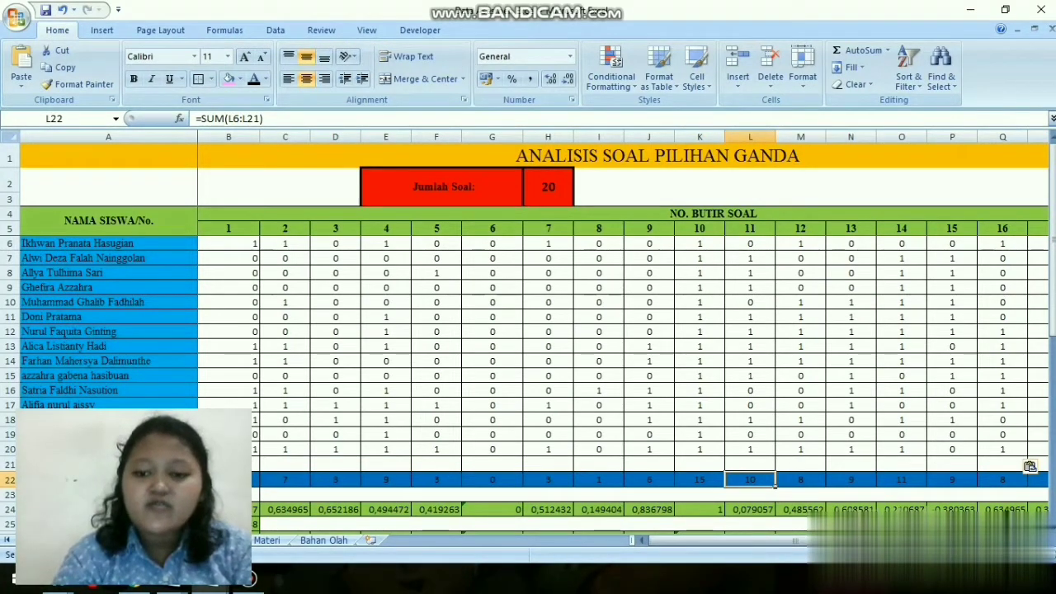
click(800, 479)
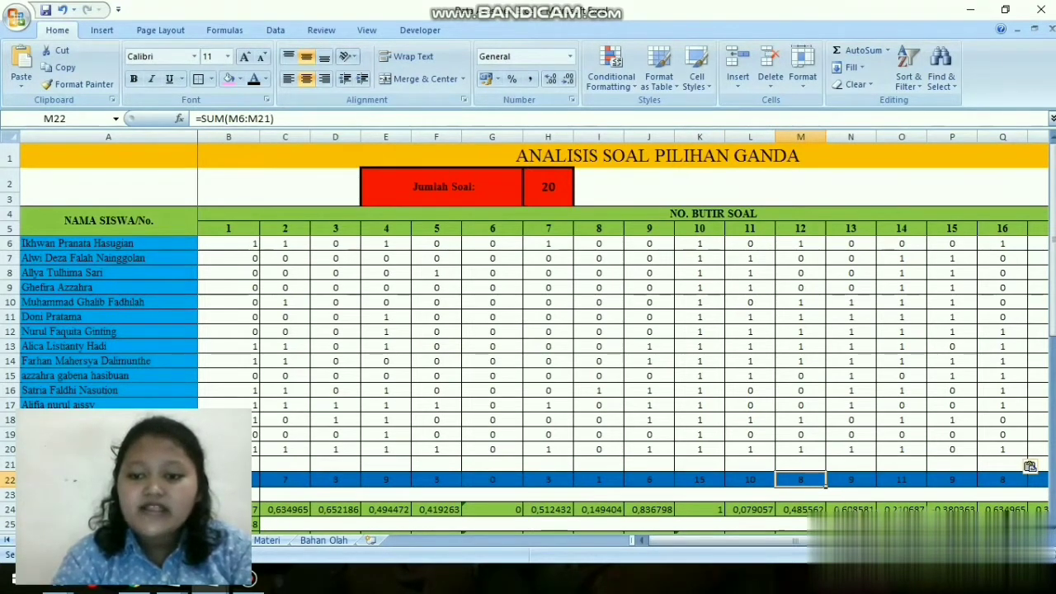
click(850, 479)
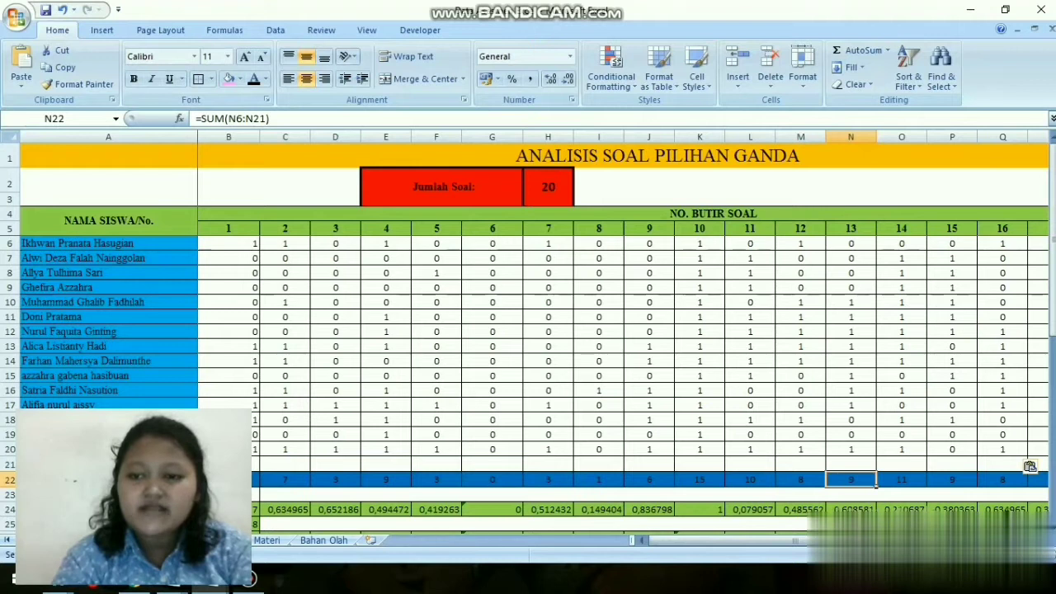
click(901, 480)
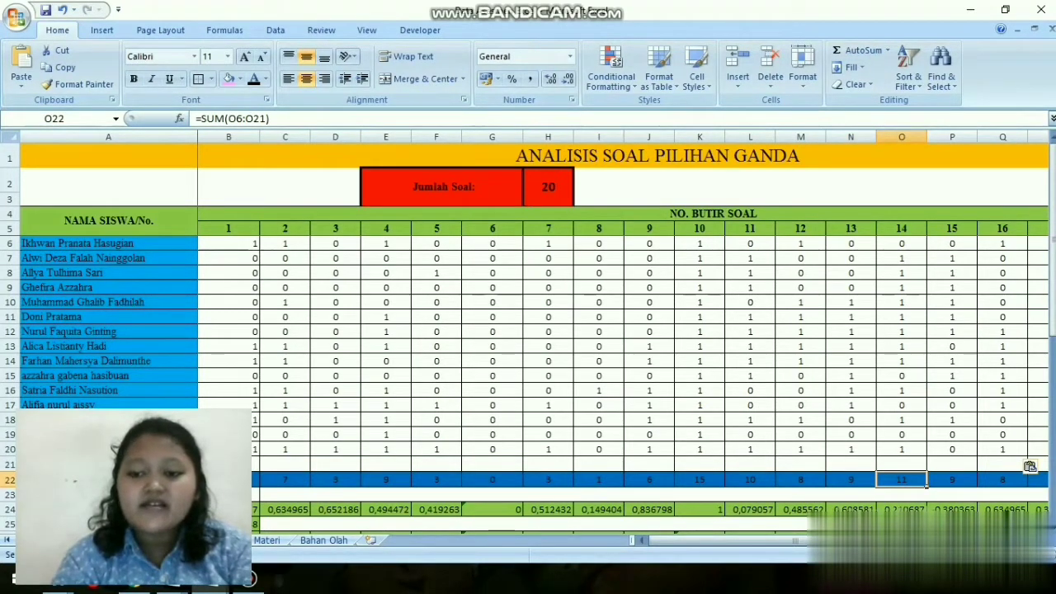
click(951, 479)
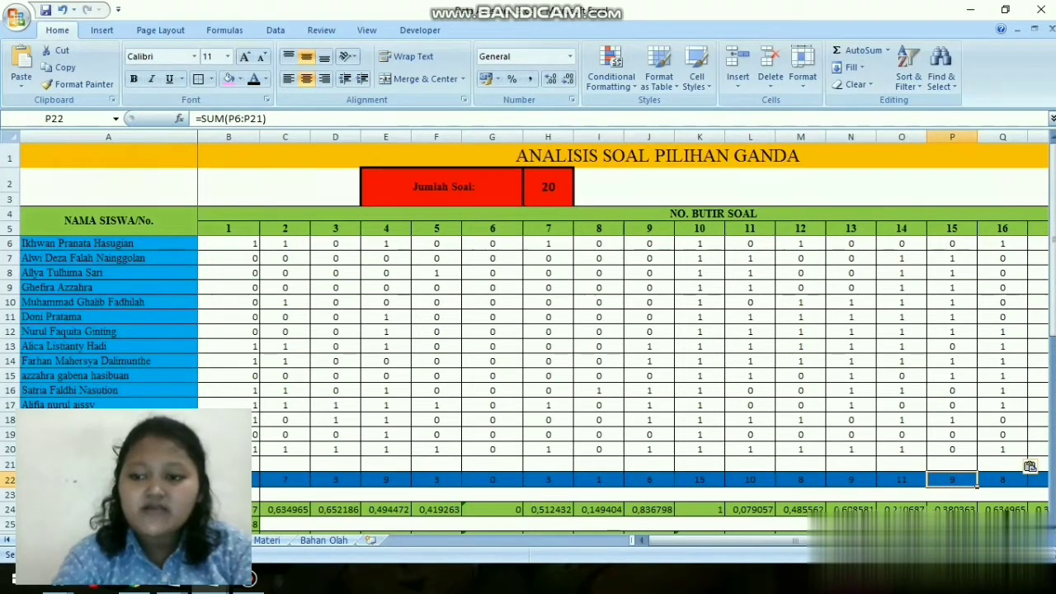
drag(1053, 254, 1052, 283)
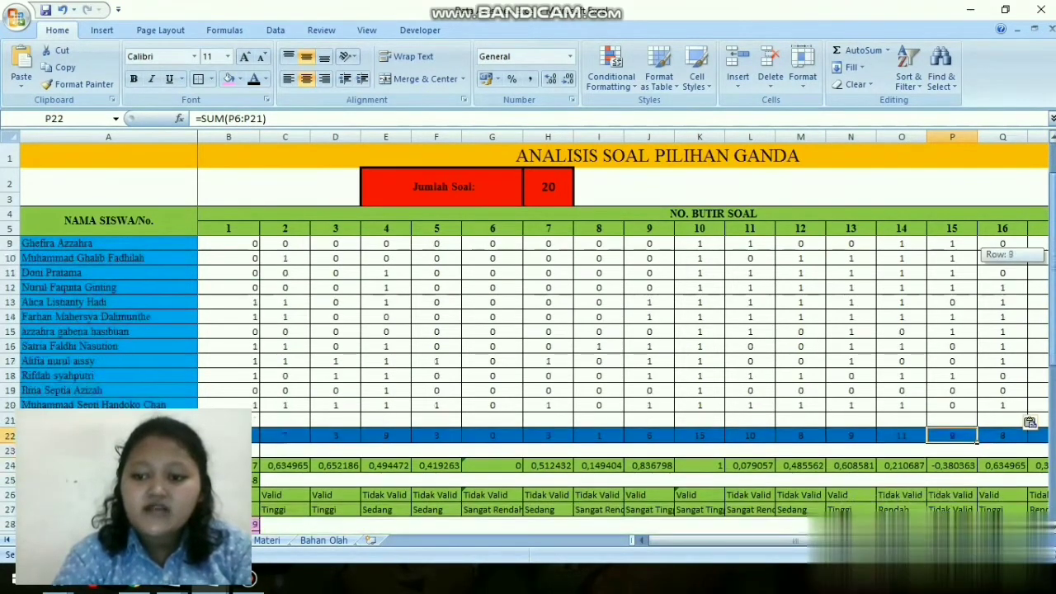
click(1023, 436)
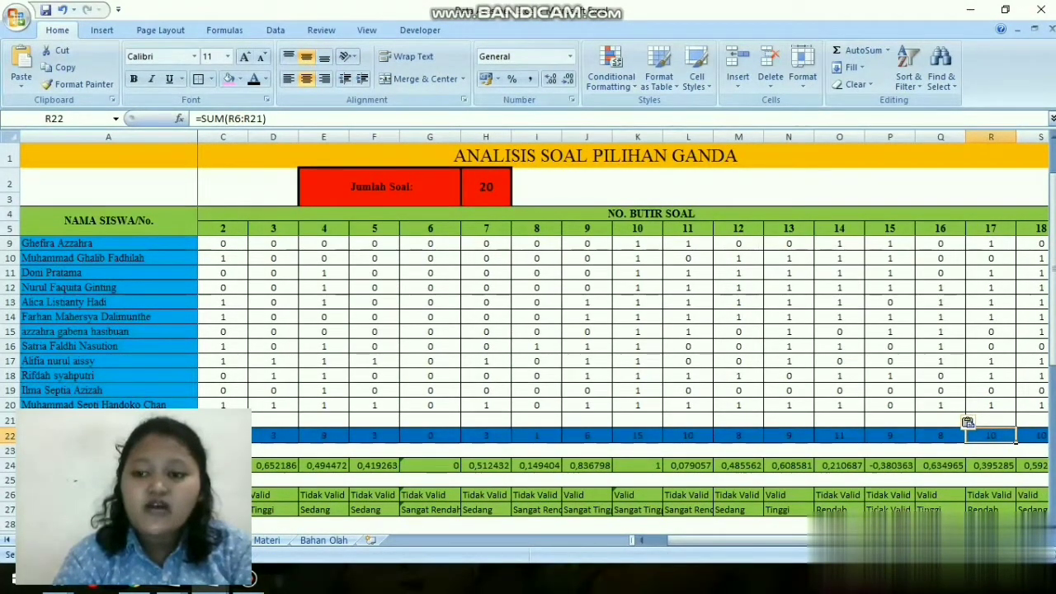
key(Right)
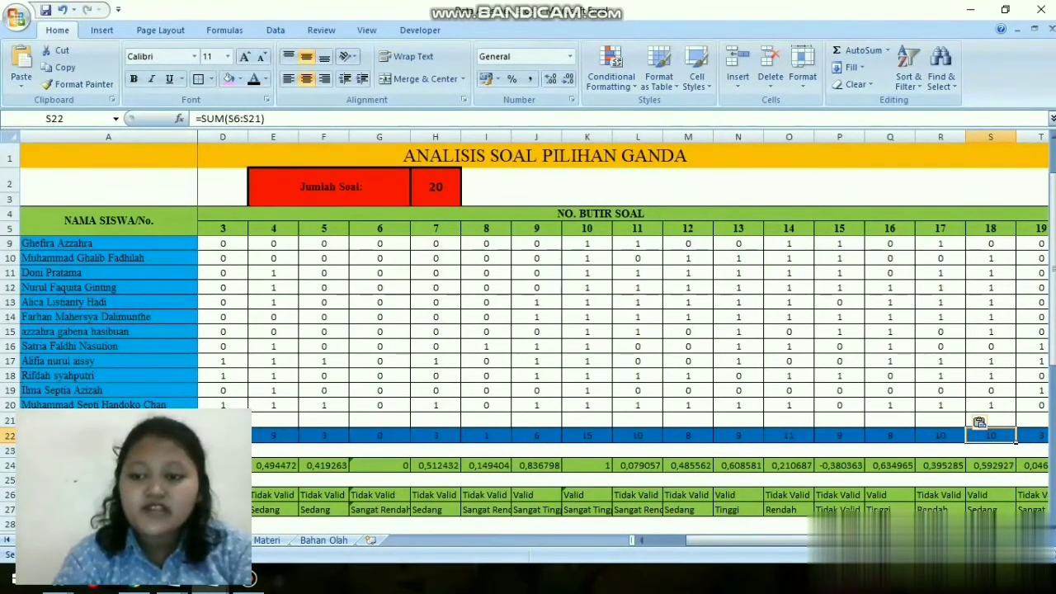
key(Right)
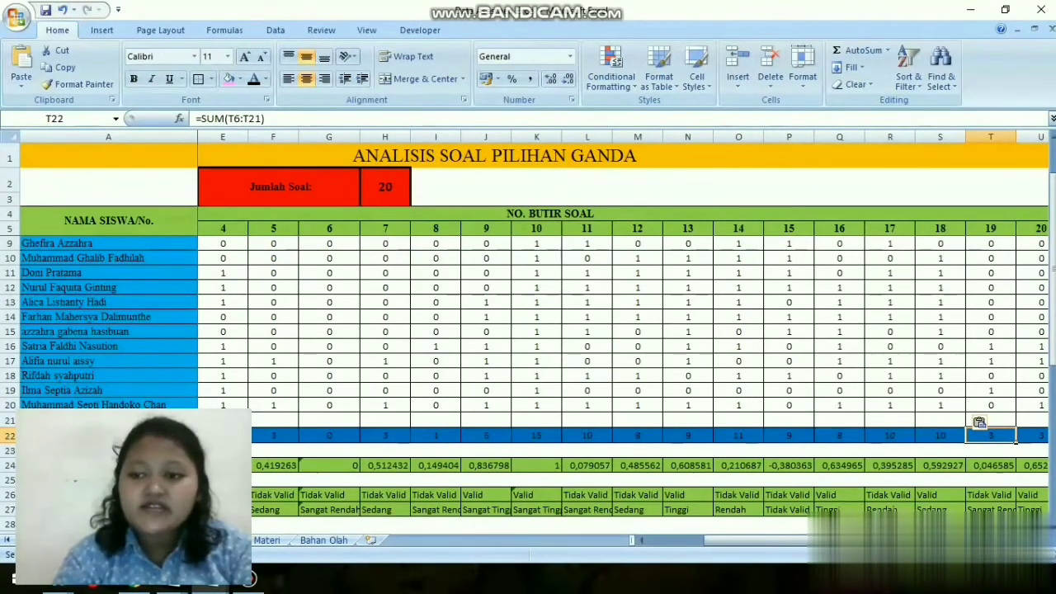
key(Right)
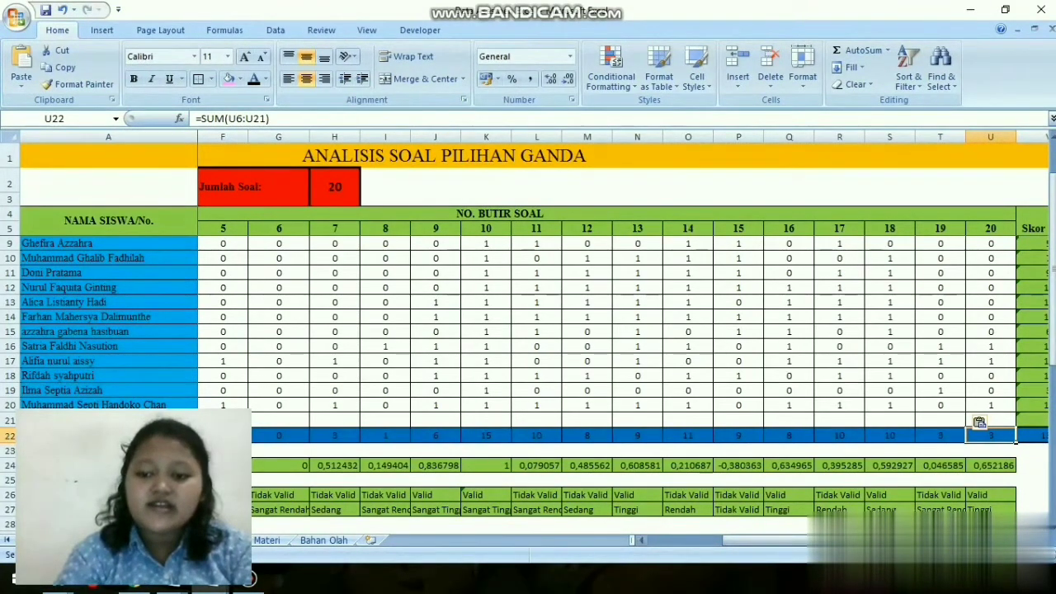
- Examine the Uji Validitas section below the totals, starting with its heading in A23 and the rxy Hitung row label in A24
drag(855, 540, 777, 540)
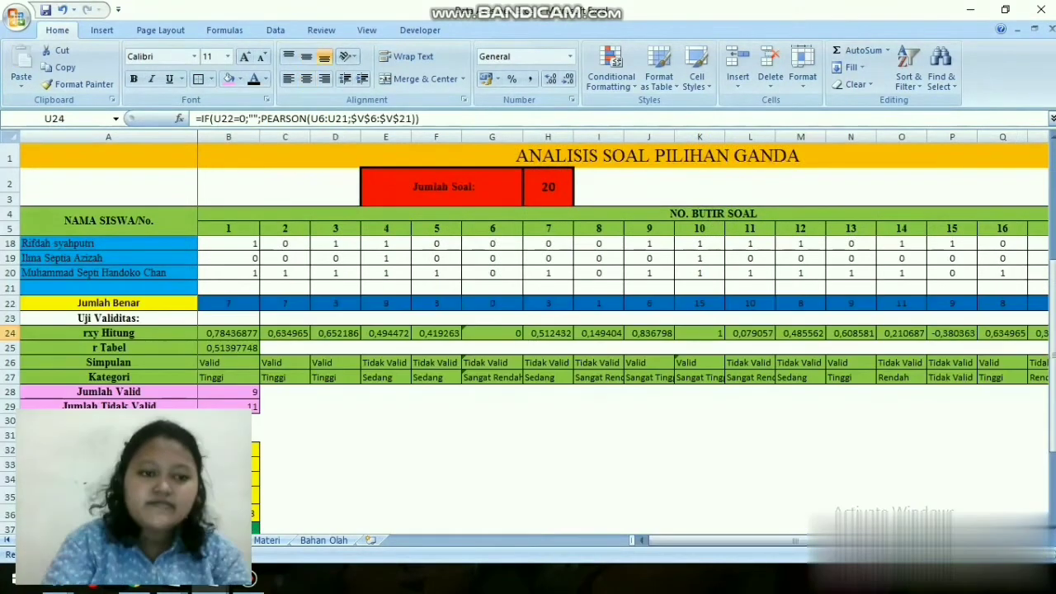
click(108, 318)
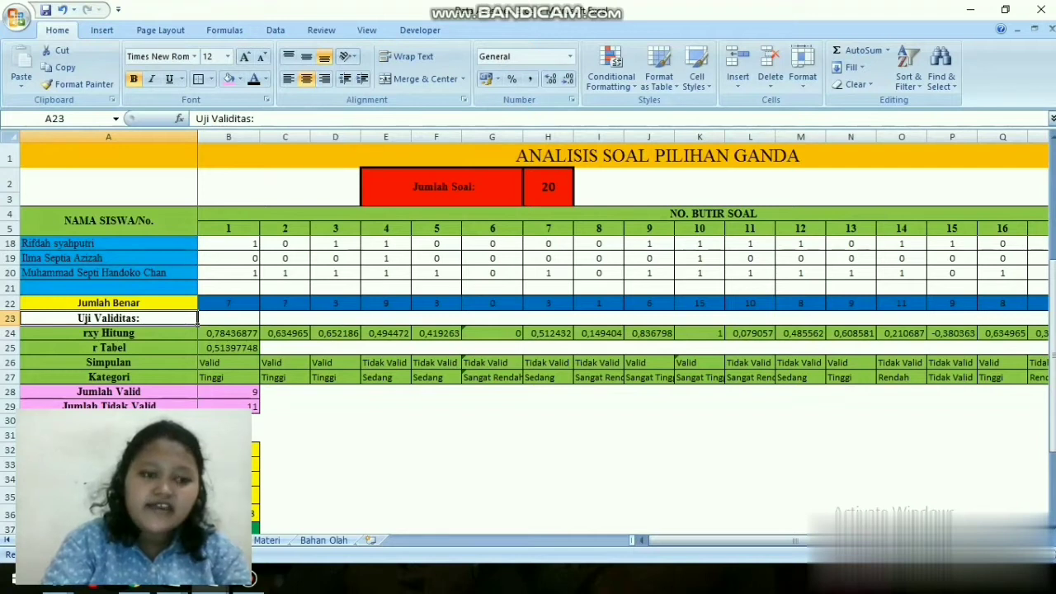
click(108, 333)
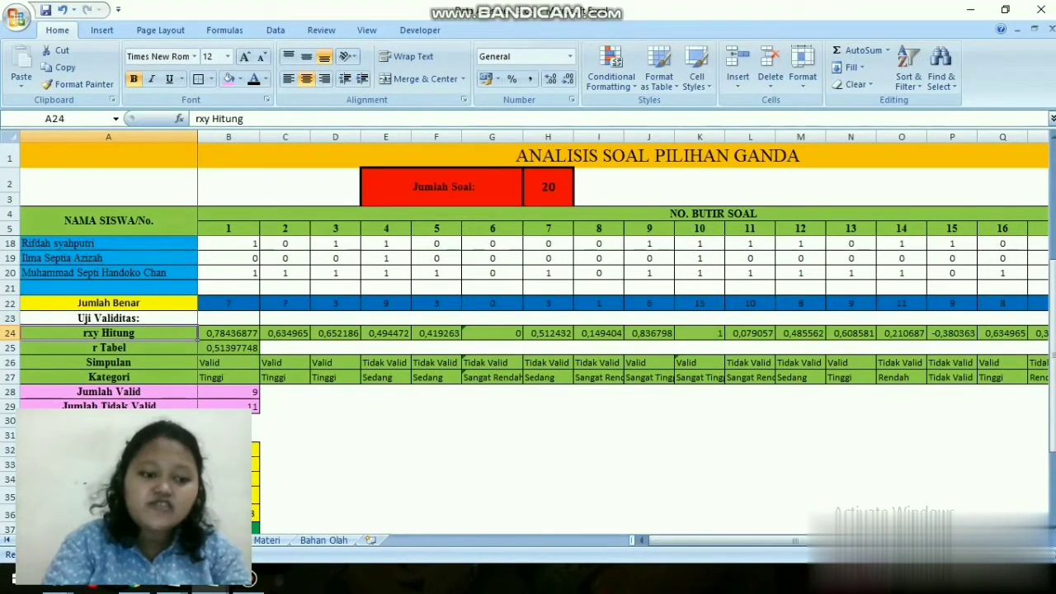